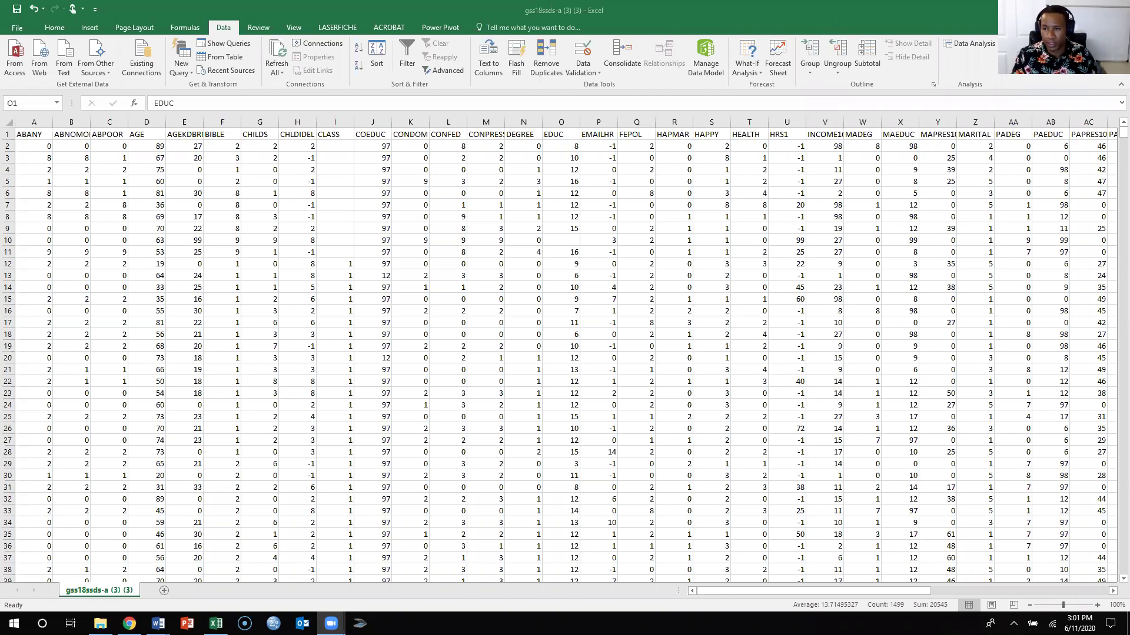
- Check the EDUC entry's labeled missing-value codes in the Word codebook, and return to the Excel survey workbook
key(alt+Tab)
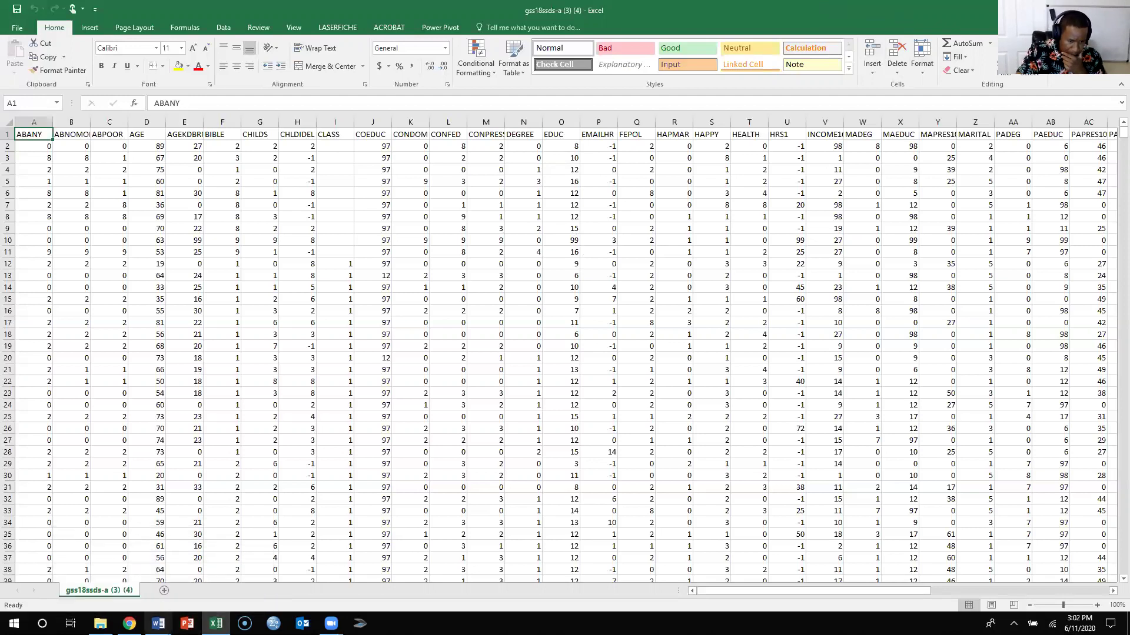
mouse_move(158, 622)
click(142, 575)
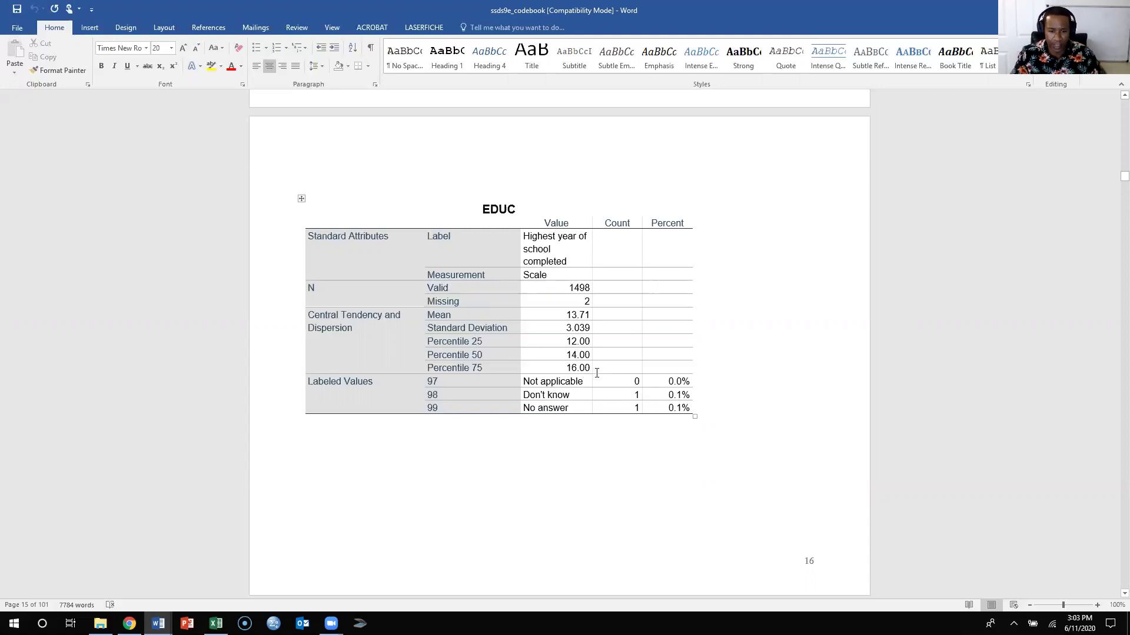
click(215, 624)
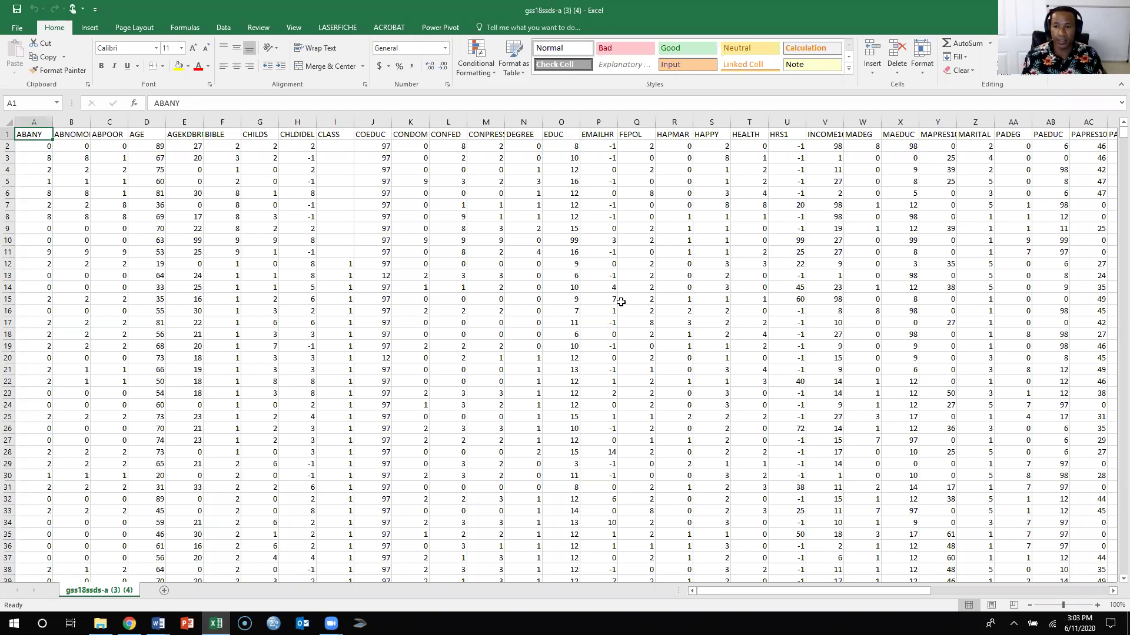
- Replace every 98 in the EDUC column with a blank
click(565, 122)
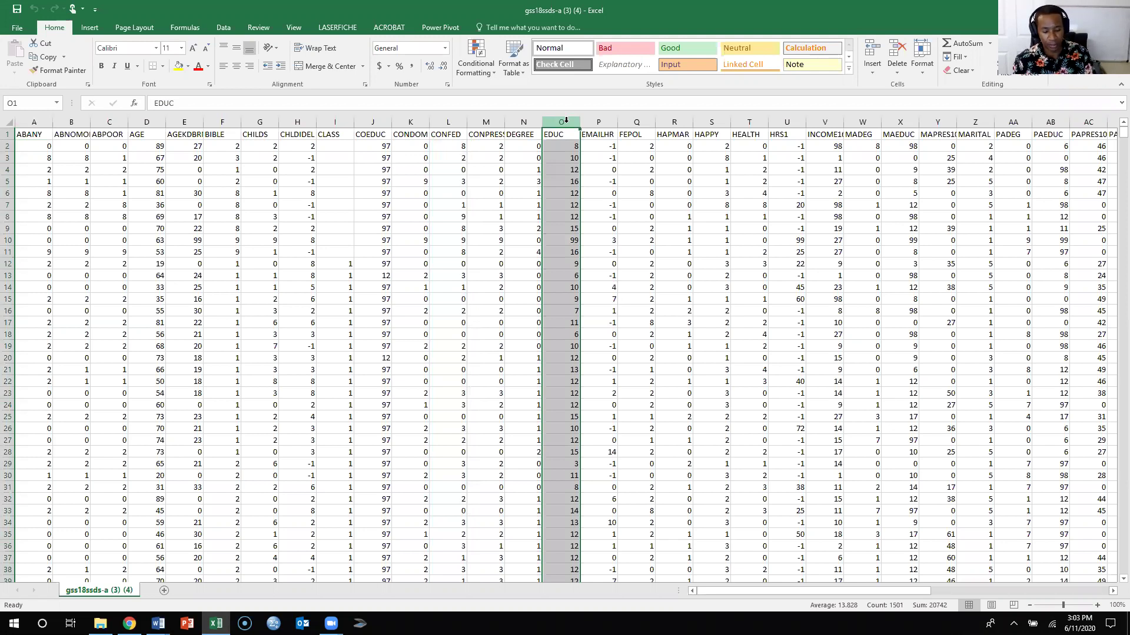
key(ctrl+f)
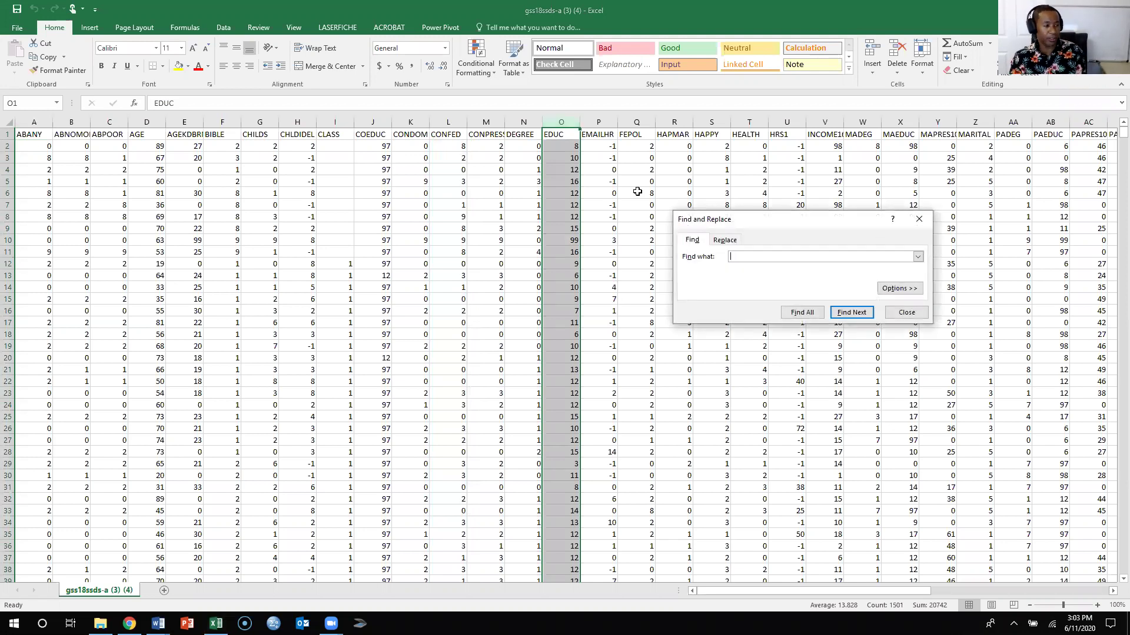
click(725, 239)
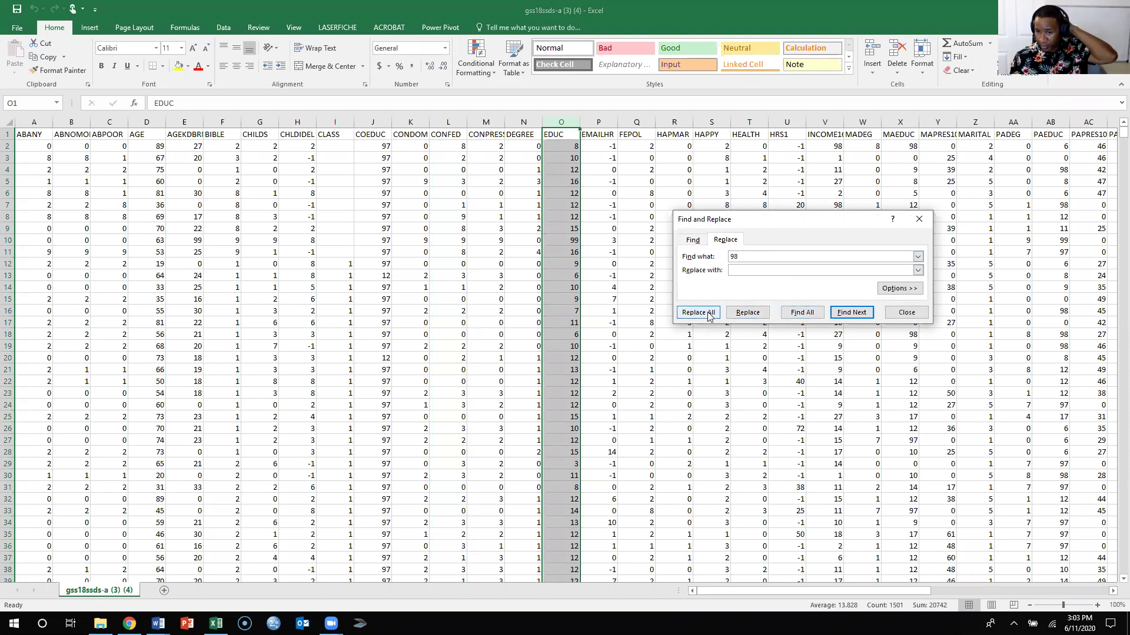
click(699, 312)
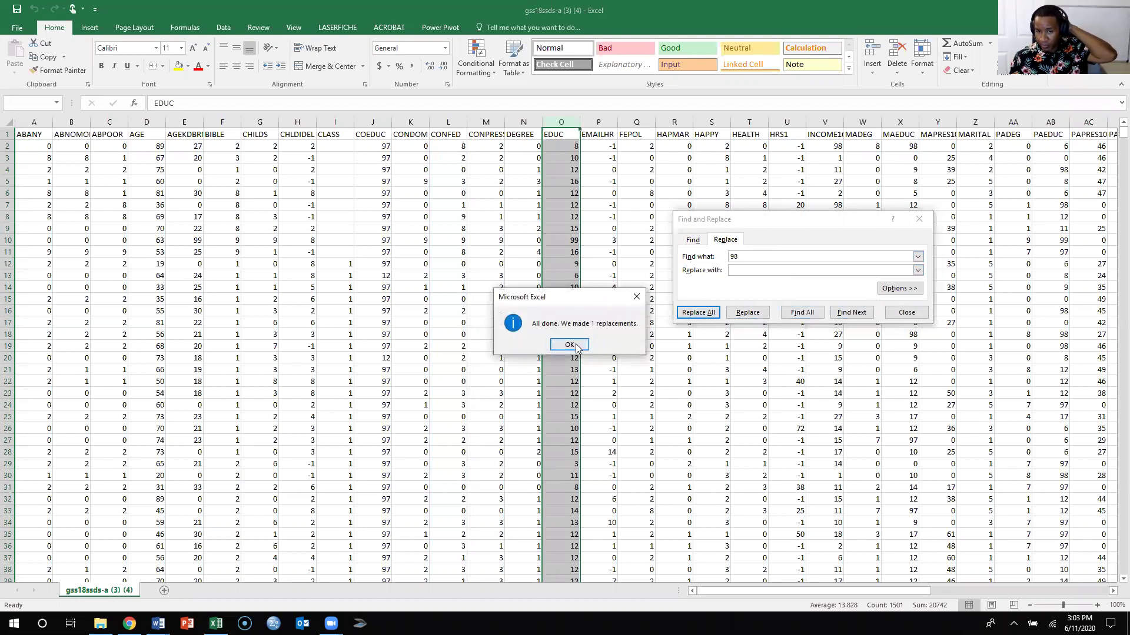
click(569, 345)
- Replace every 99 in the EDUC column with a blank and close the replace dialog
double_click(733, 257)
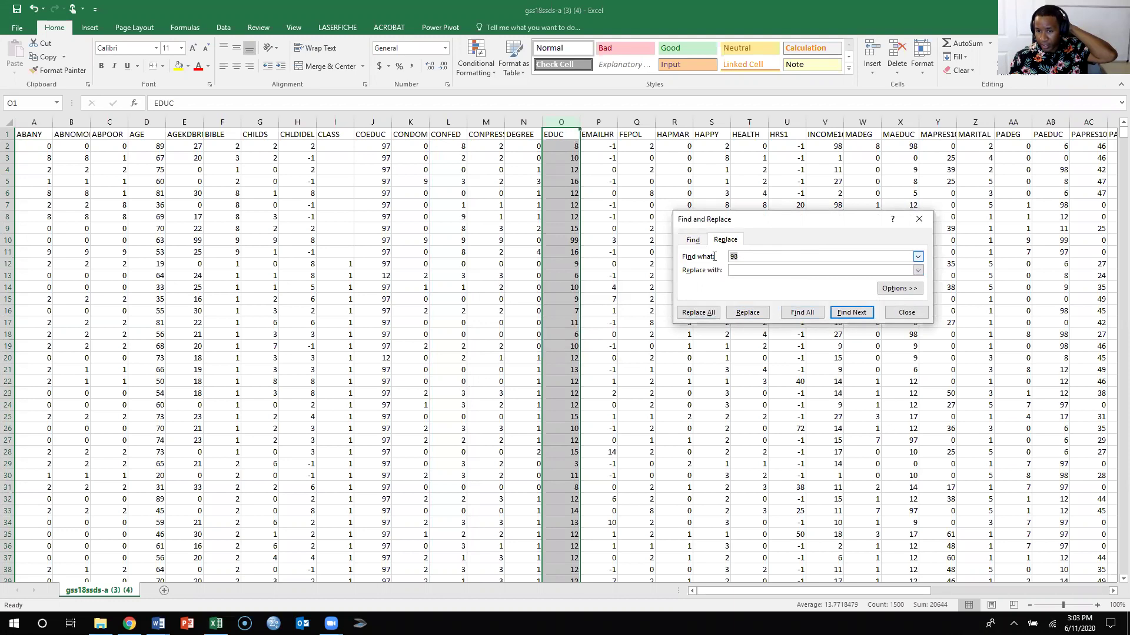
text(99)
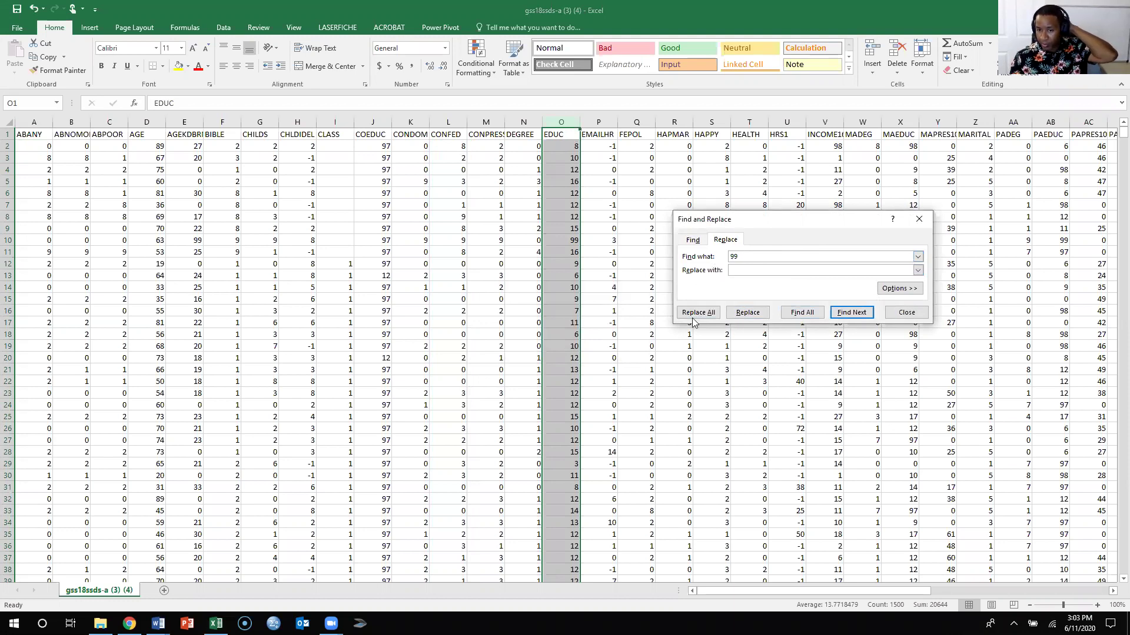
click(699, 313)
click(570, 345)
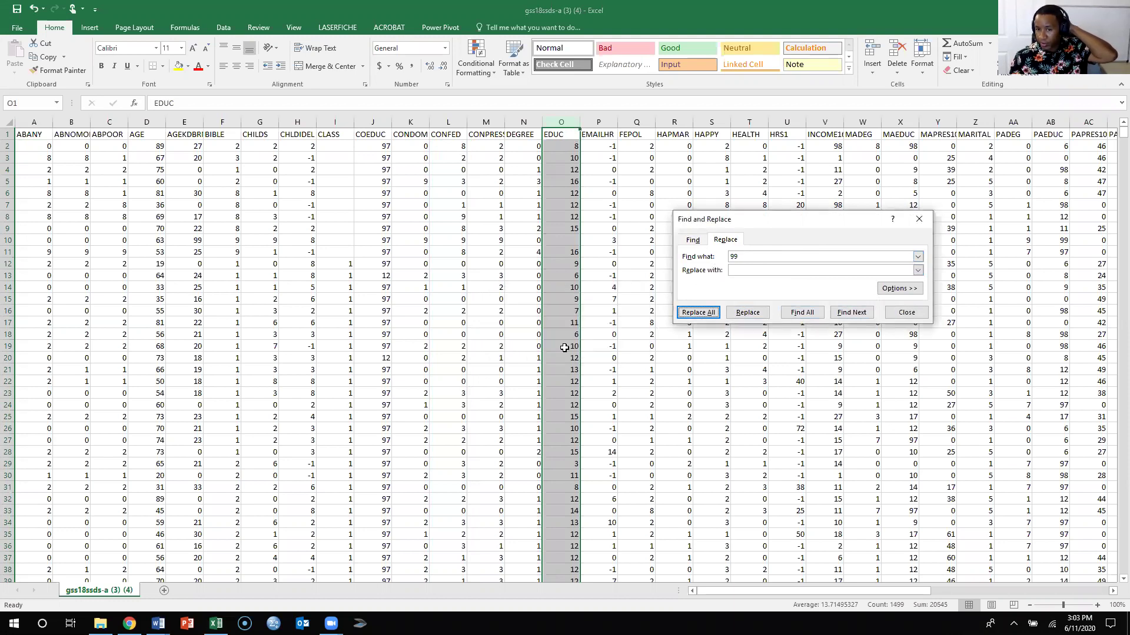
click(920, 221)
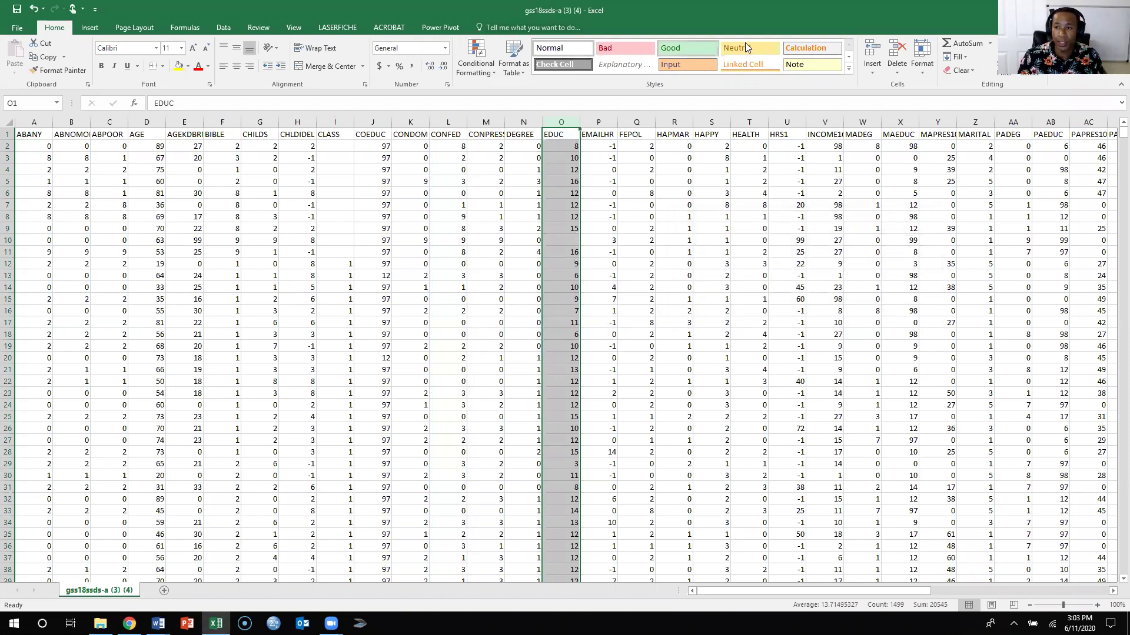
- Run the Descriptive Statistics analysis on the EDUC values in O2:O1501, with summary statistics output to a new worksheet
click(223, 28)
click(989, 44)
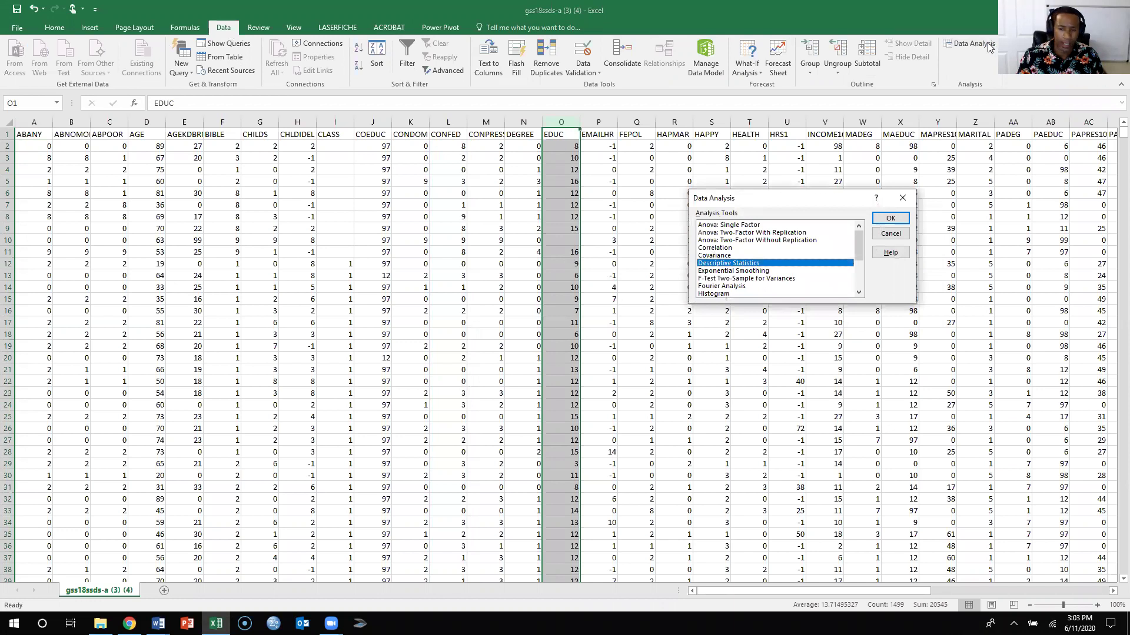
click(890, 218)
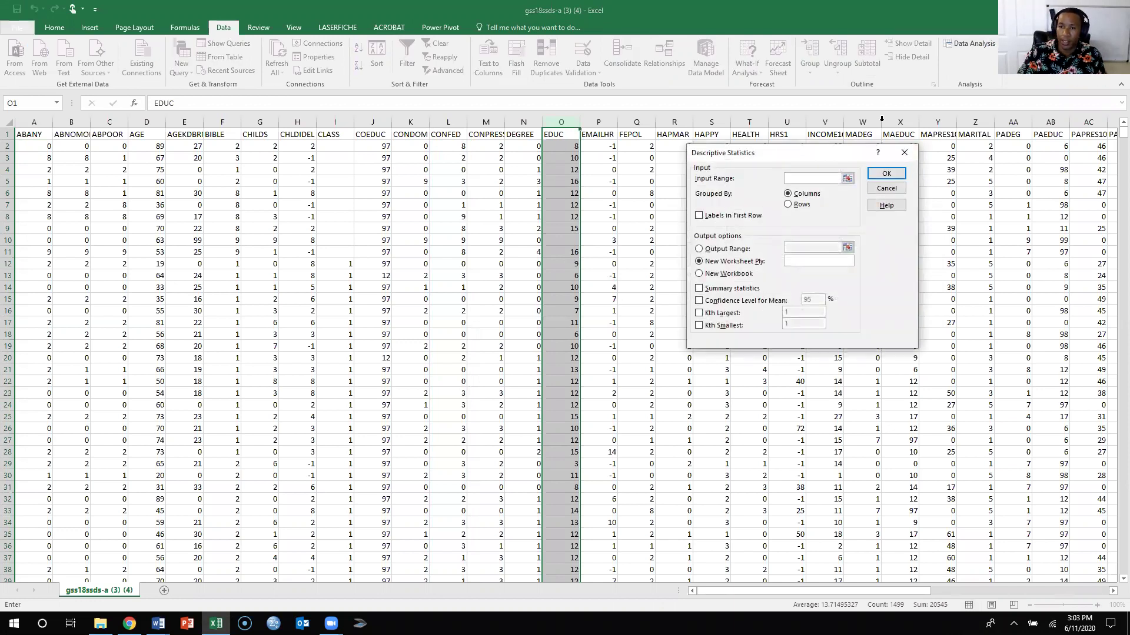
click(847, 179)
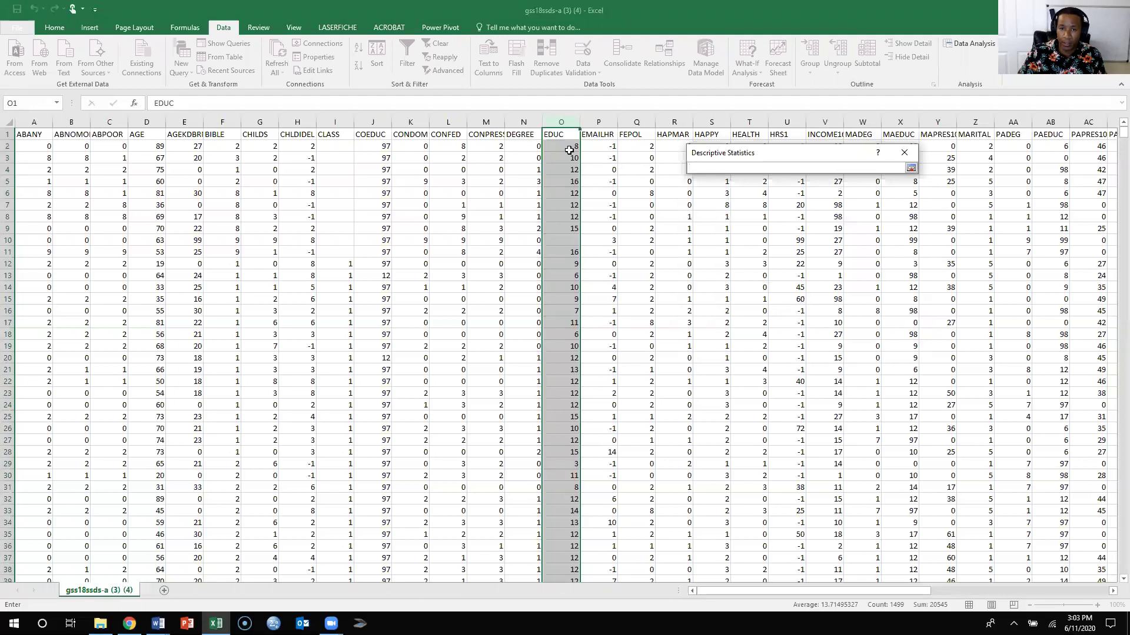
drag(573, 151, 566, 558)
scroll(562, 378, up, 5)
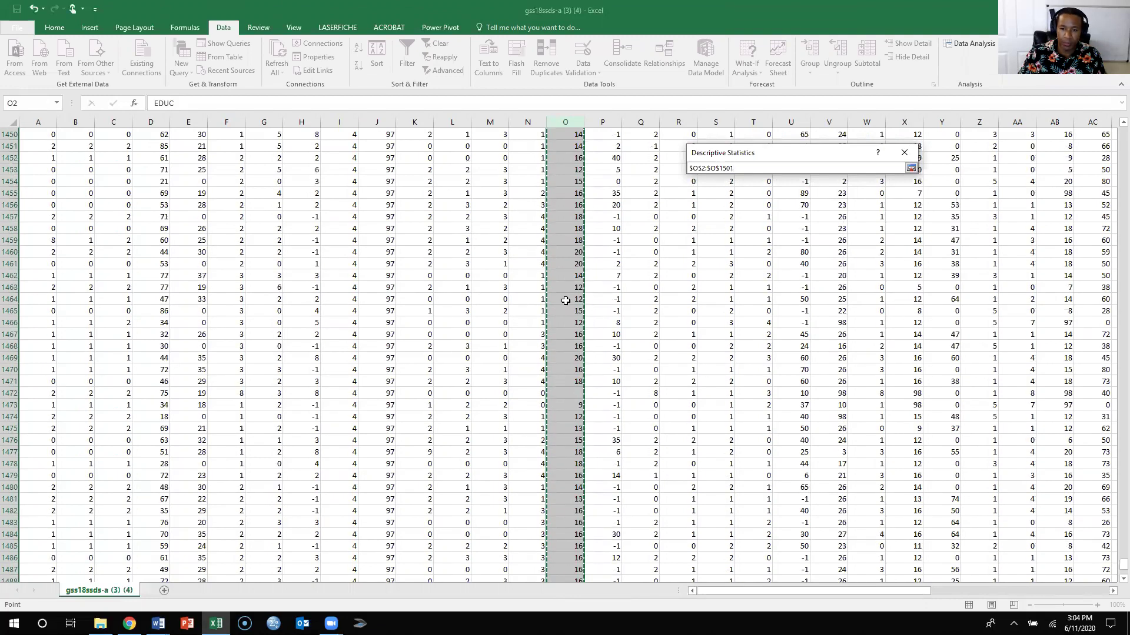
click(911, 168)
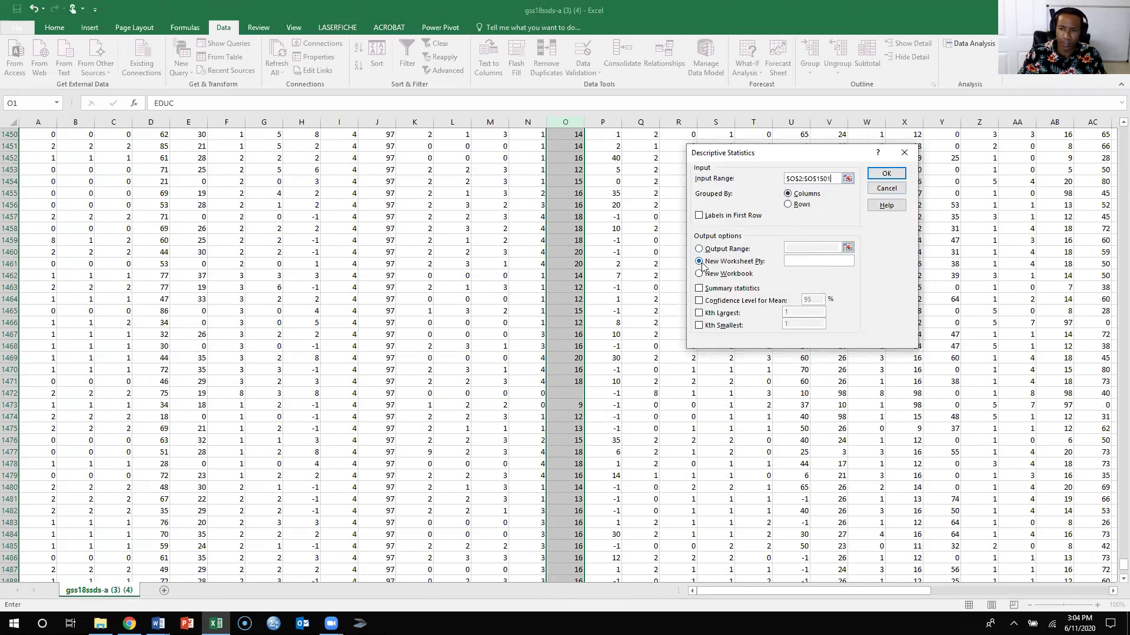
click(699, 288)
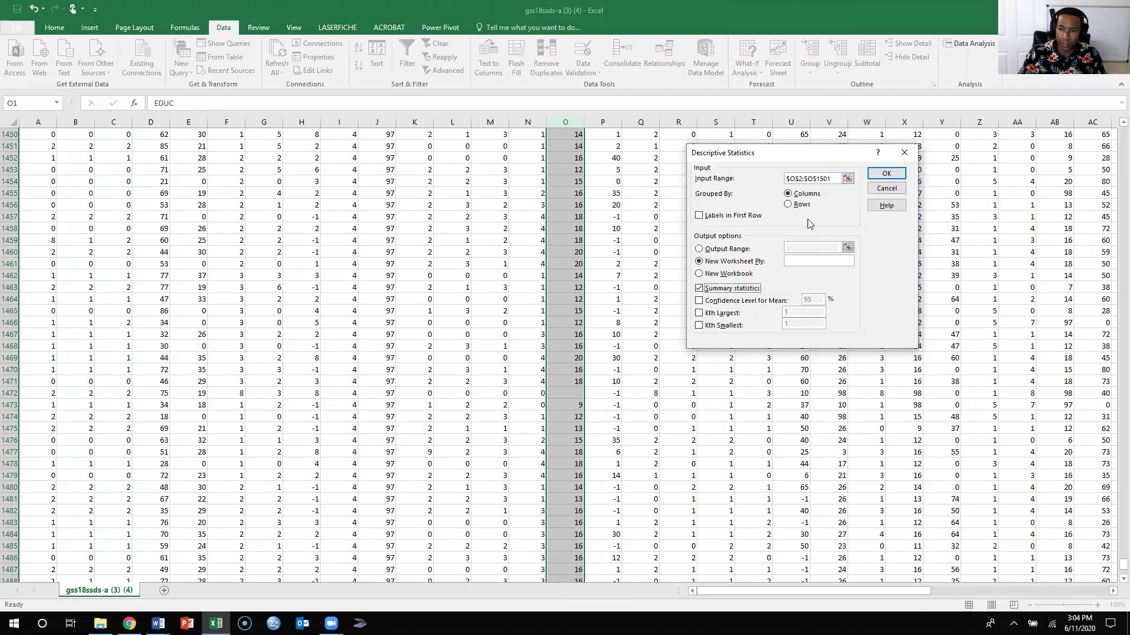
click(886, 174)
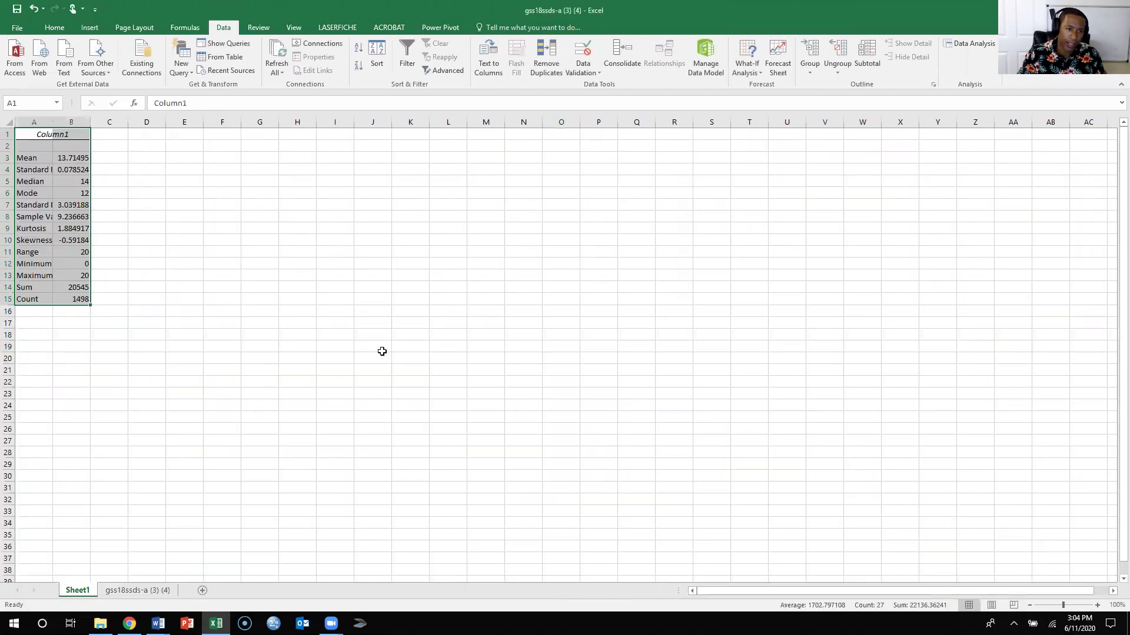
- Rename the statistics table's heading in A1 to Educ and widen column A to fit its labels
click(382, 351)
drag(30, 136, 104, 111)
drag(173, 104, 187, 105)
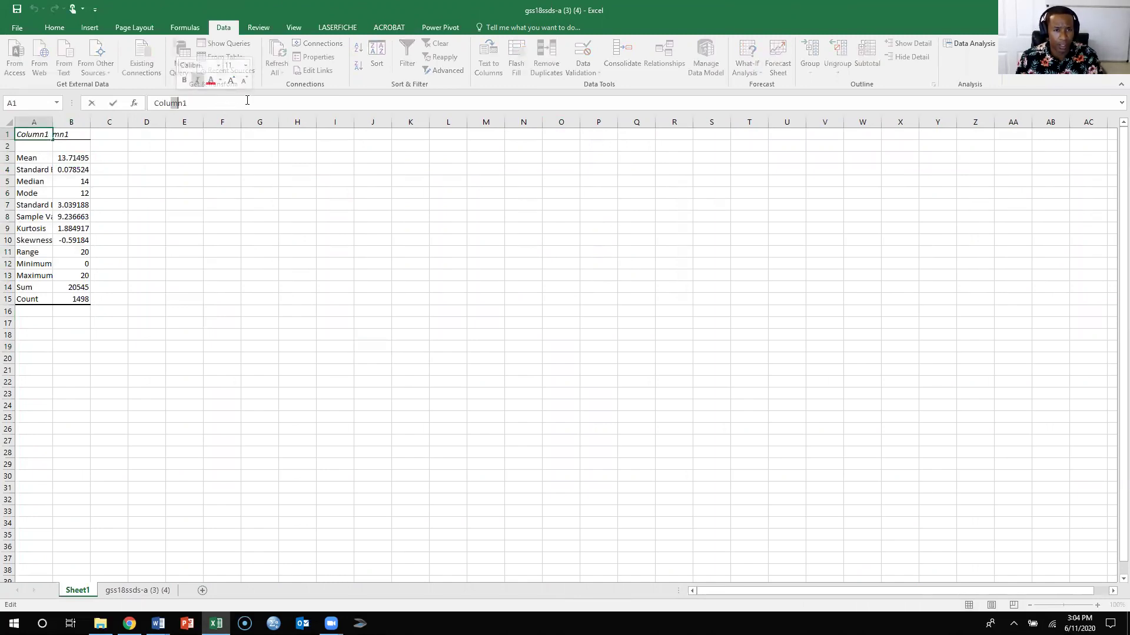
drag(188, 105, 135, 105)
text(Educ)
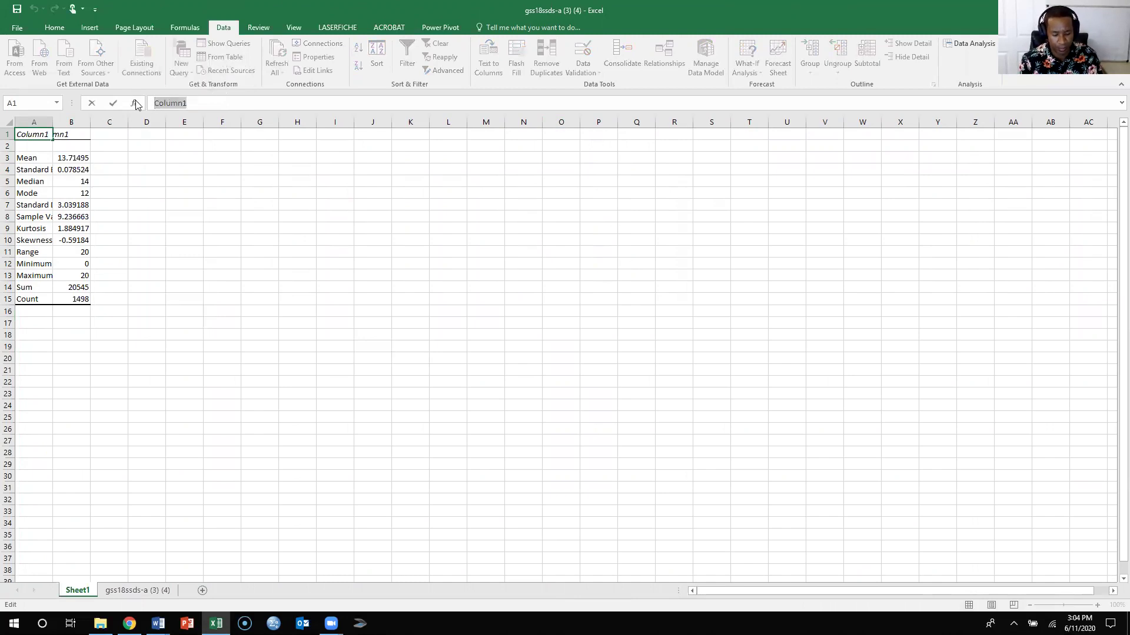
click(172, 215)
drag(52, 122, 97, 122)
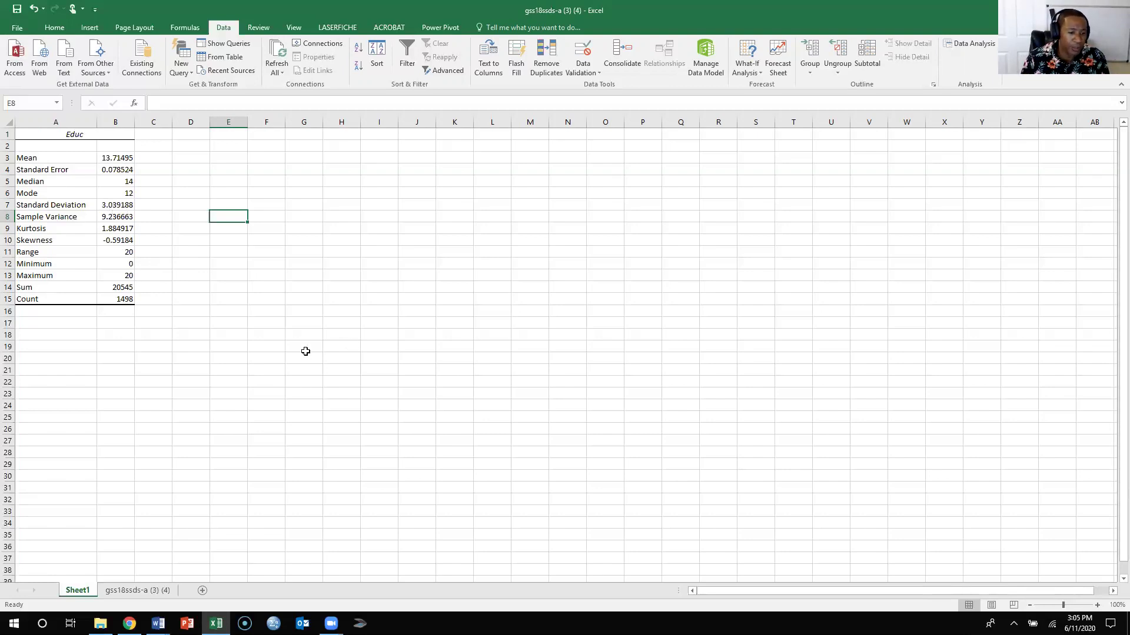
click(343, 410)
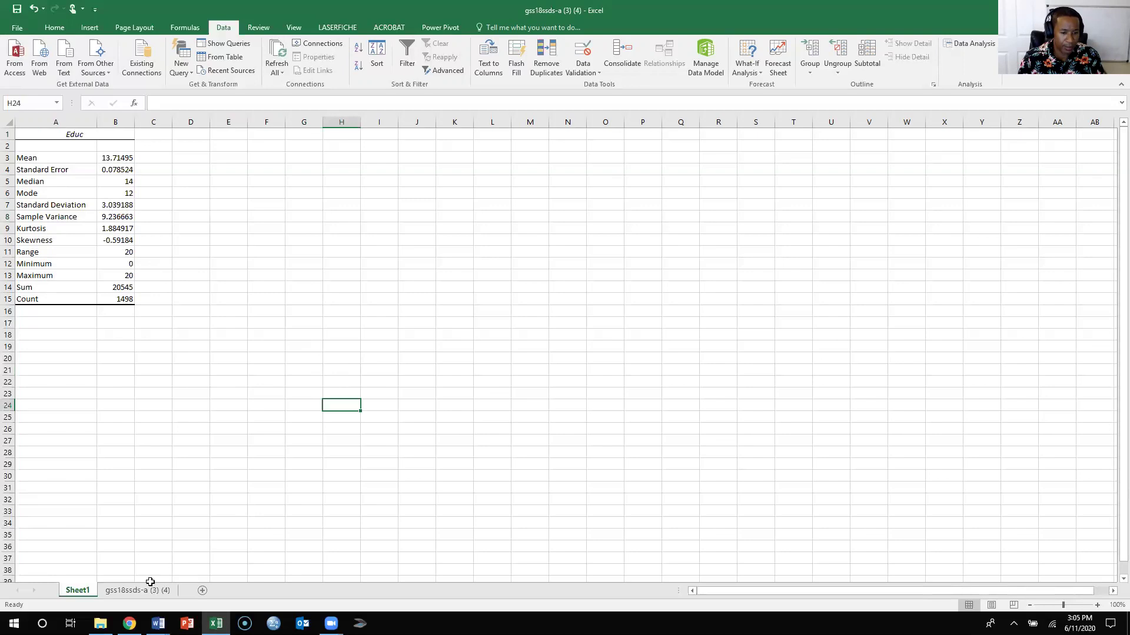
- Copy the EDUC values in O2:O1501 from the gss18ssds-a (3) (4) sheet
click(123, 591)
drag(602, 275, 602, 287)
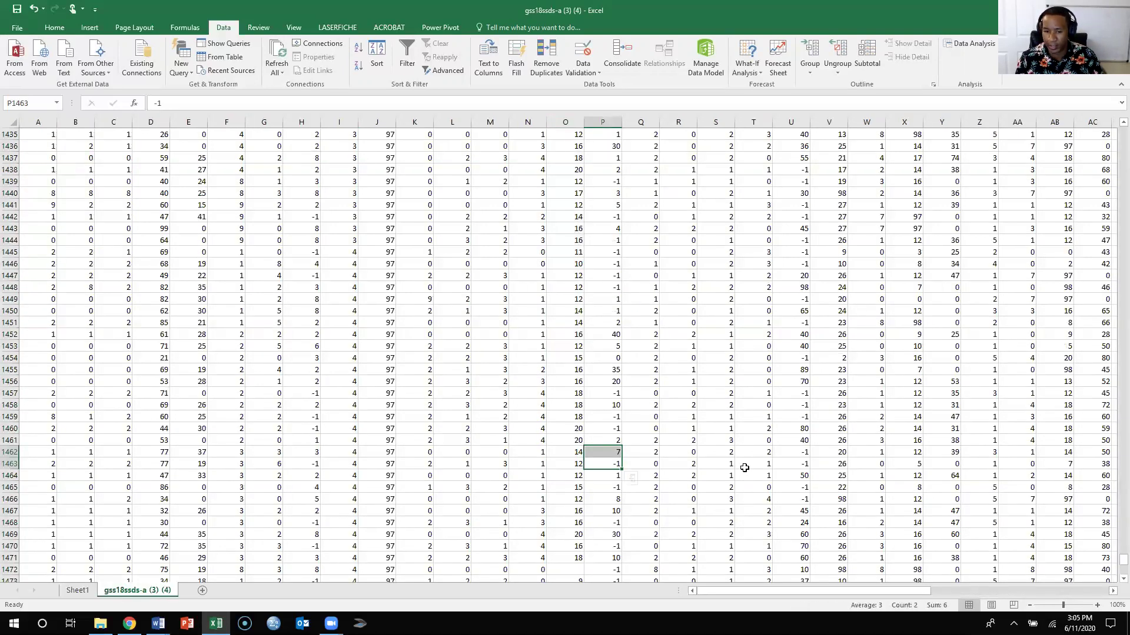
scroll(740, 451, down, 7)
scroll(743, 448, down, 3)
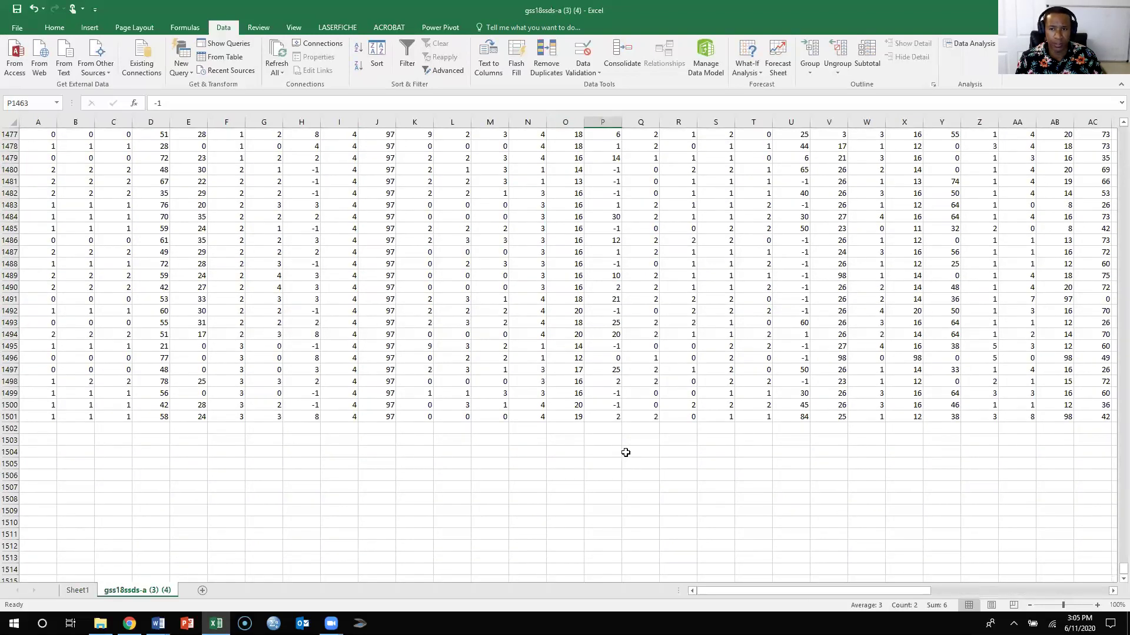
drag(1122, 568, 1122, 130)
click(520, 252)
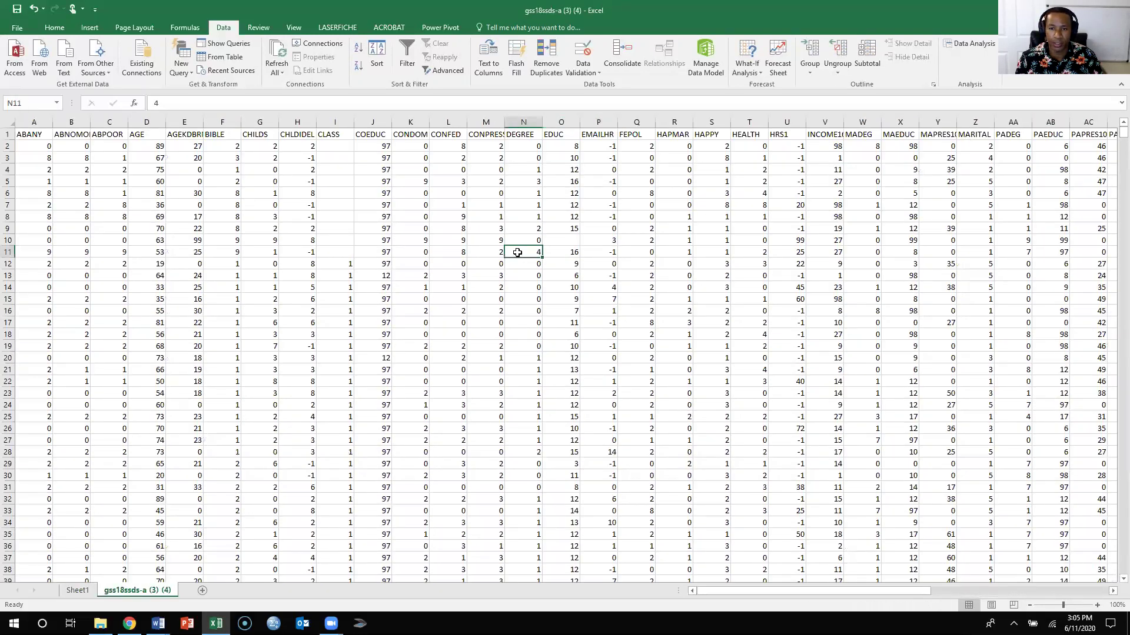
drag(570, 146, 565, 479)
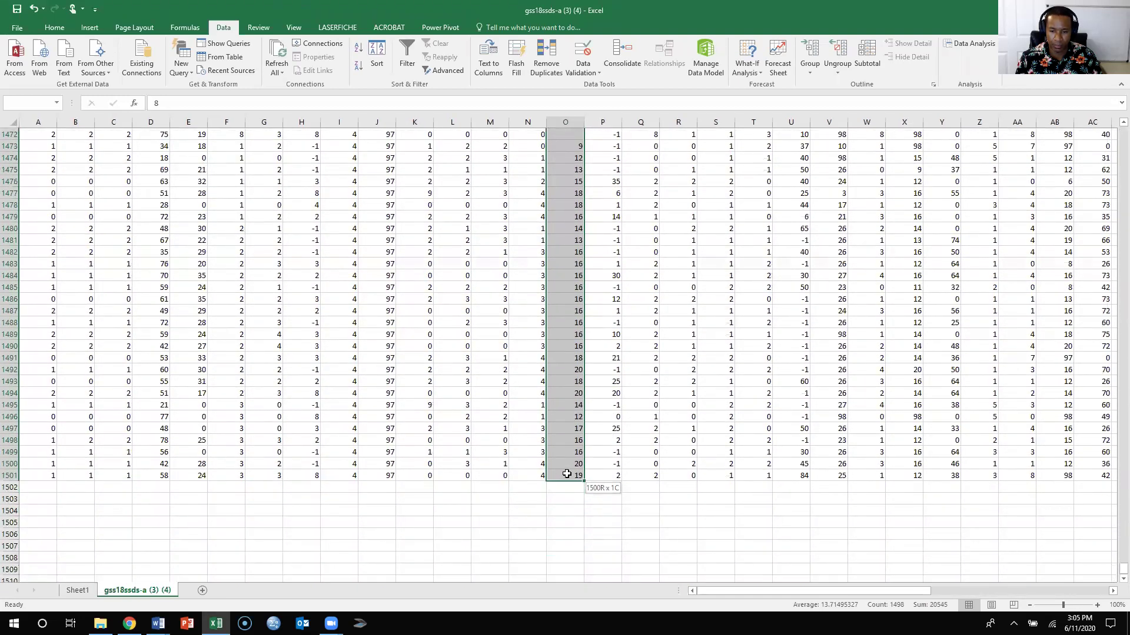
right_click(569, 409)
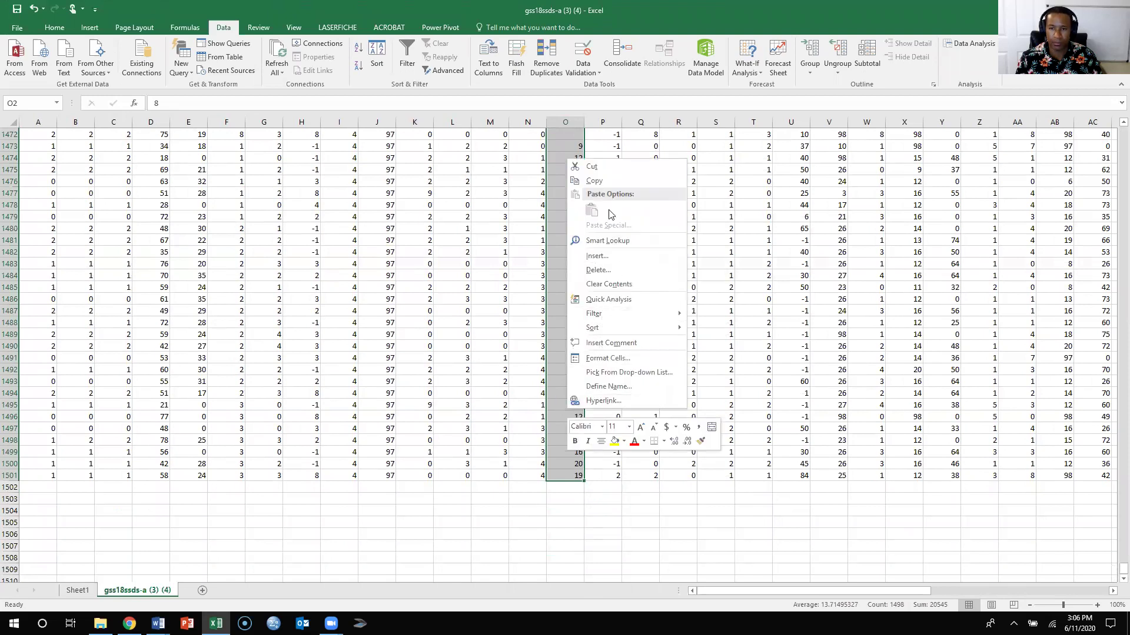
click(609, 181)
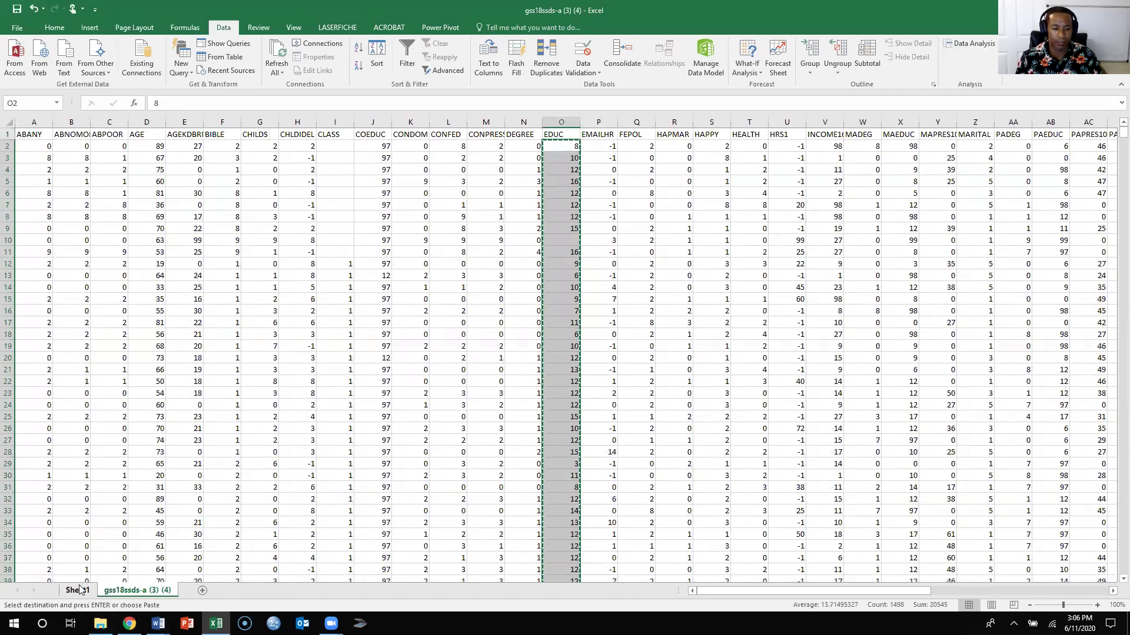
- Paste the copied EDUC values into column F of Sheet1
click(77, 591)
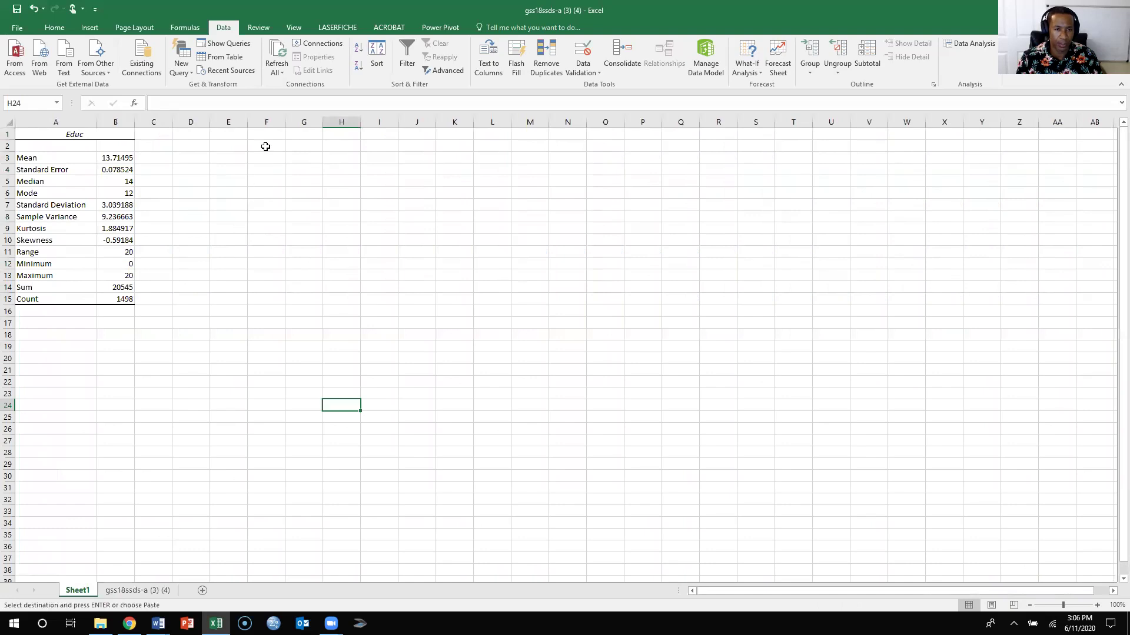
click(268, 121)
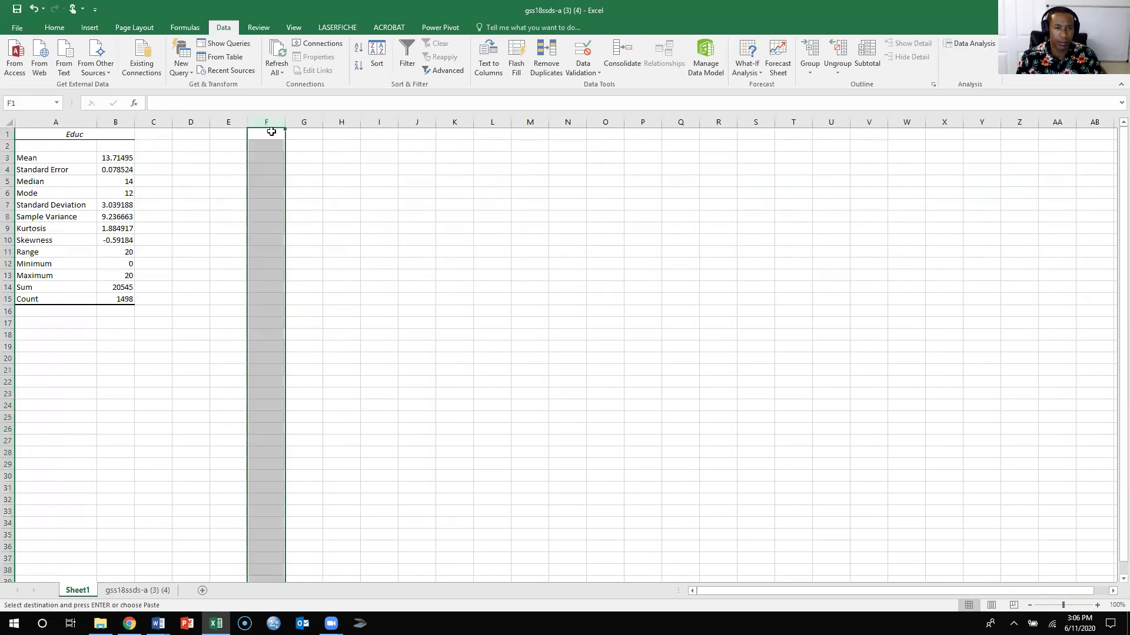
right_click(270, 125)
click(298, 183)
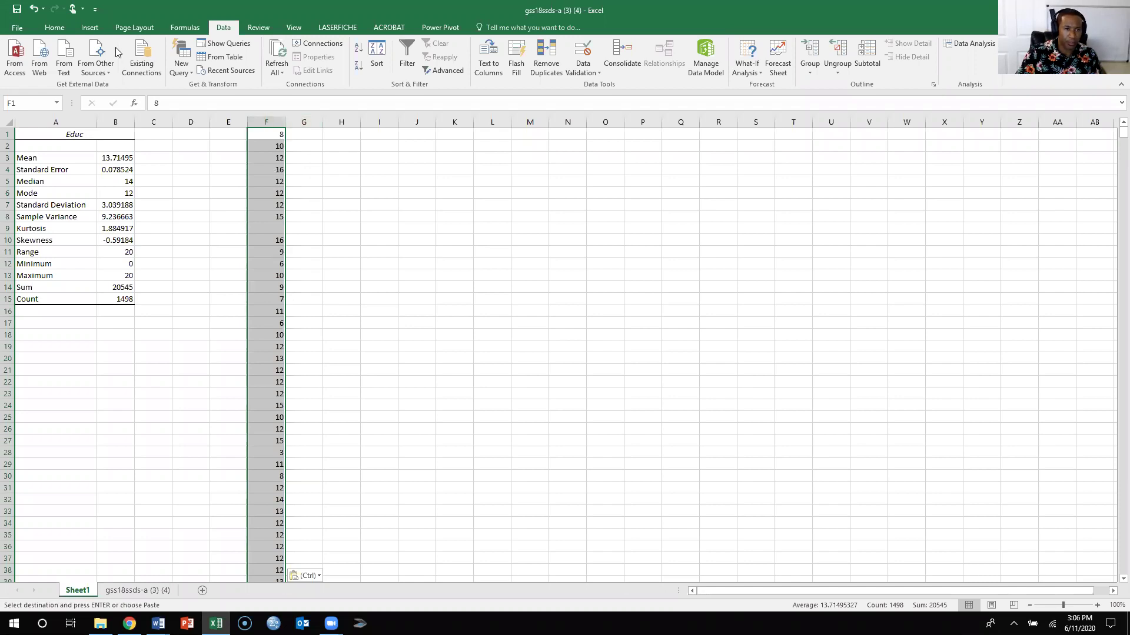
- Insert a Box and Whisker chart of the EDUC values in column F
click(91, 29)
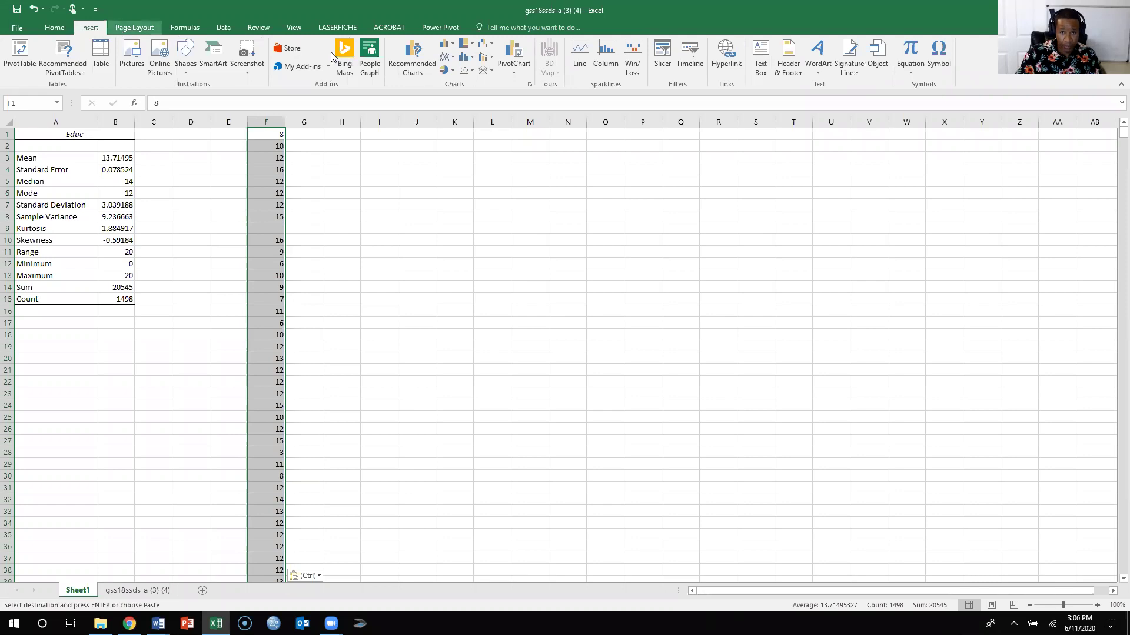
click(415, 58)
click(316, 66)
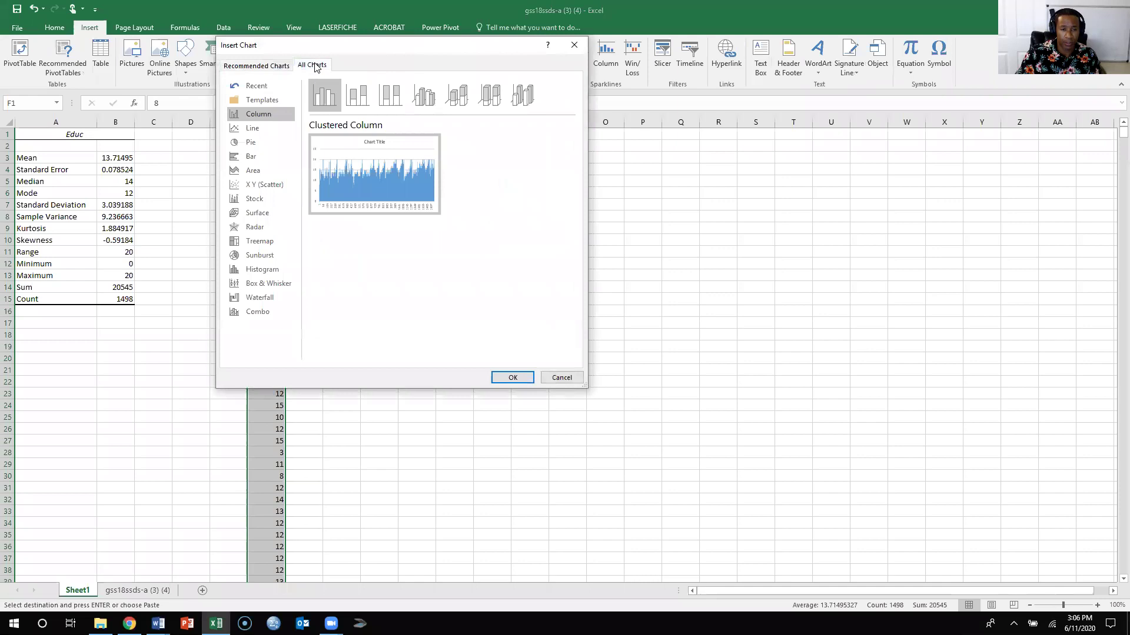
click(268, 283)
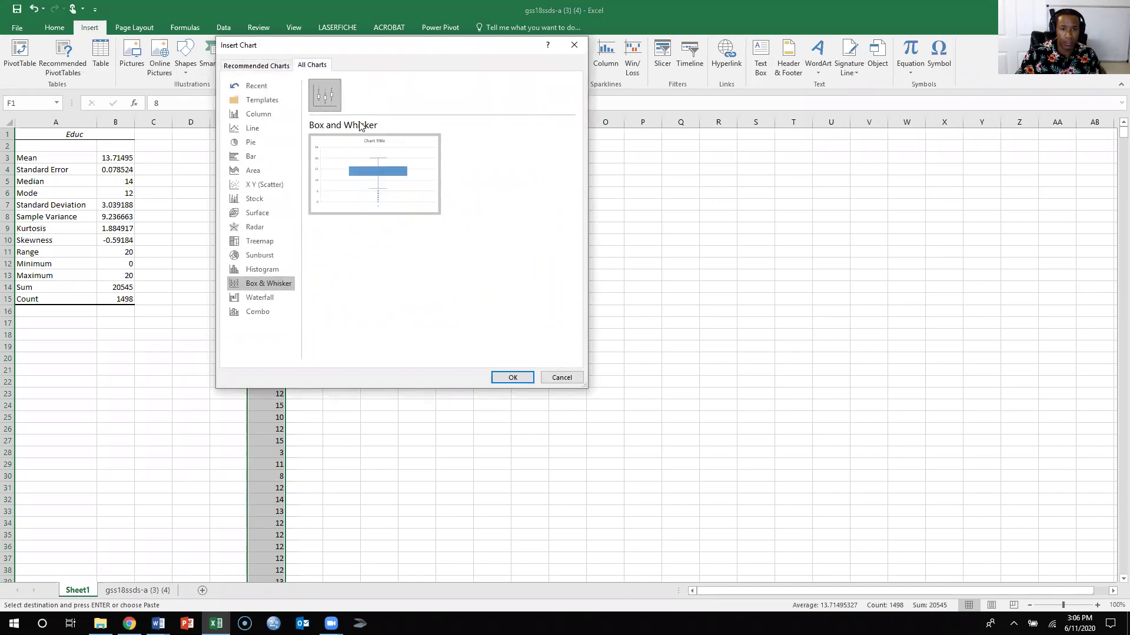
click(512, 379)
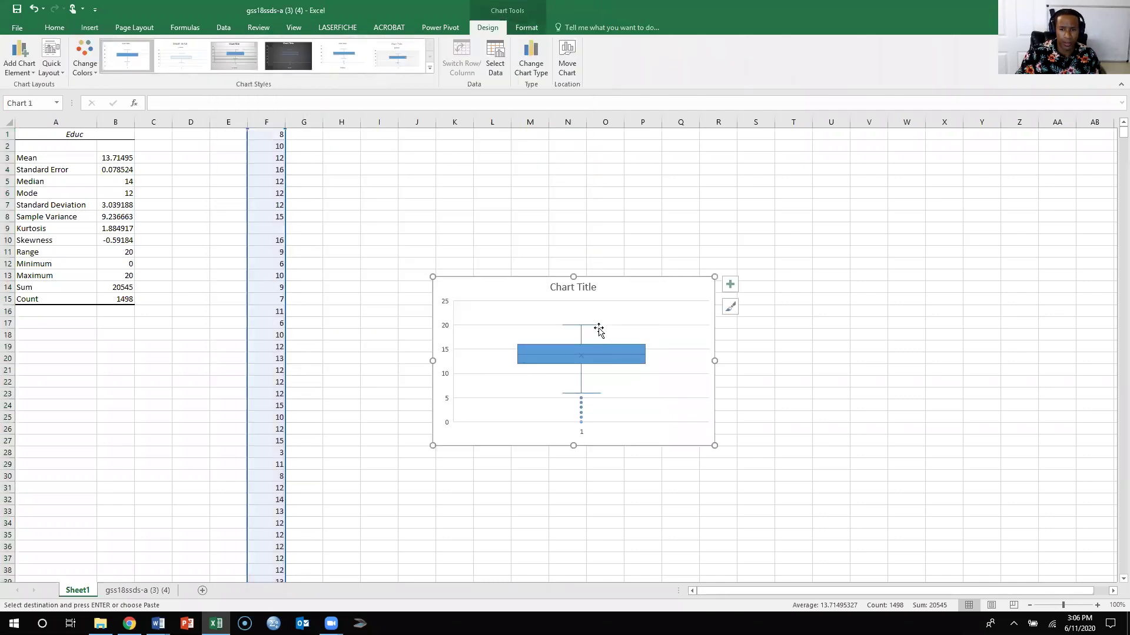
- Replace the box plot's placeholder title with "Education in Years"
click(570, 286)
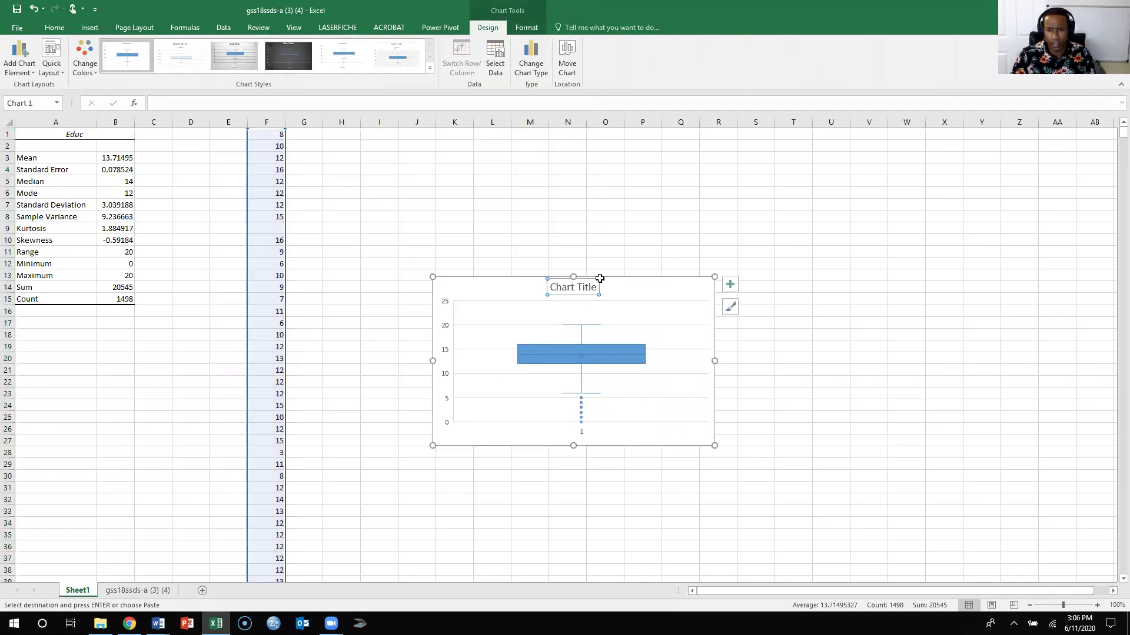
drag(592, 286, 557, 289)
text(Educ)
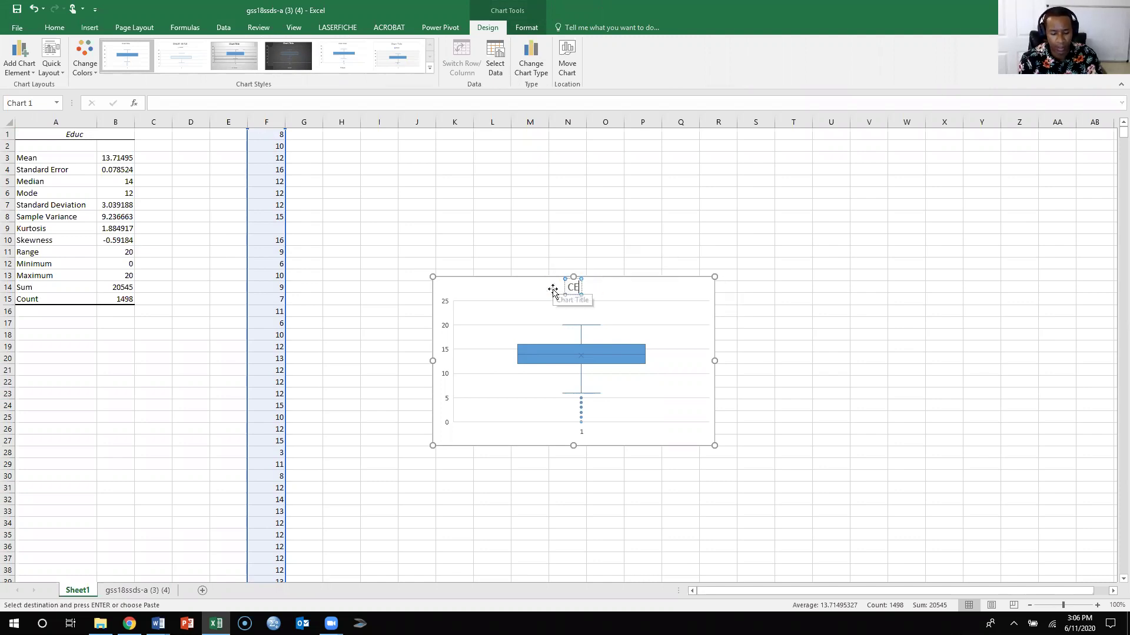
key(BackSpace)
key(BackSpace)
key(BackSpace)
key(BackSpace)
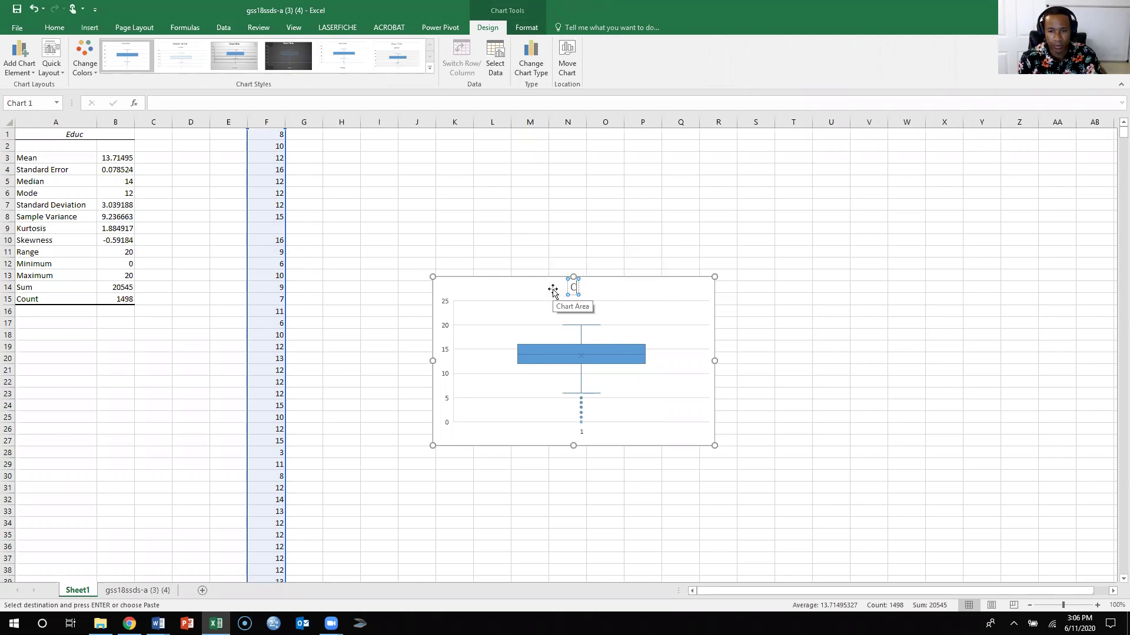
key(BackSpace)
text(Educ)
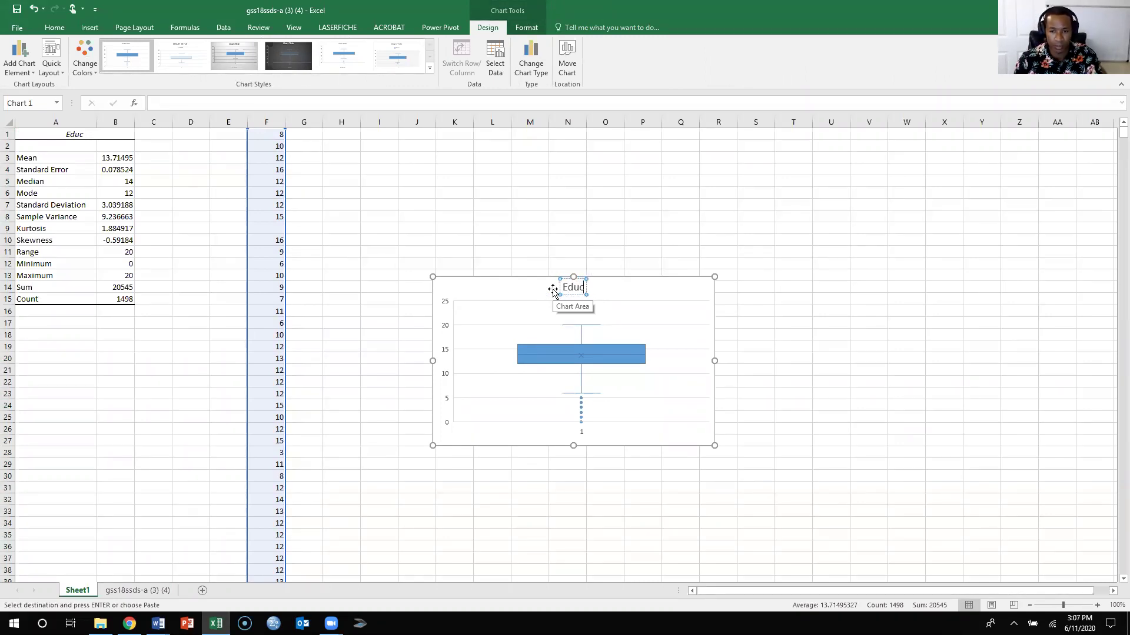
text(ation)
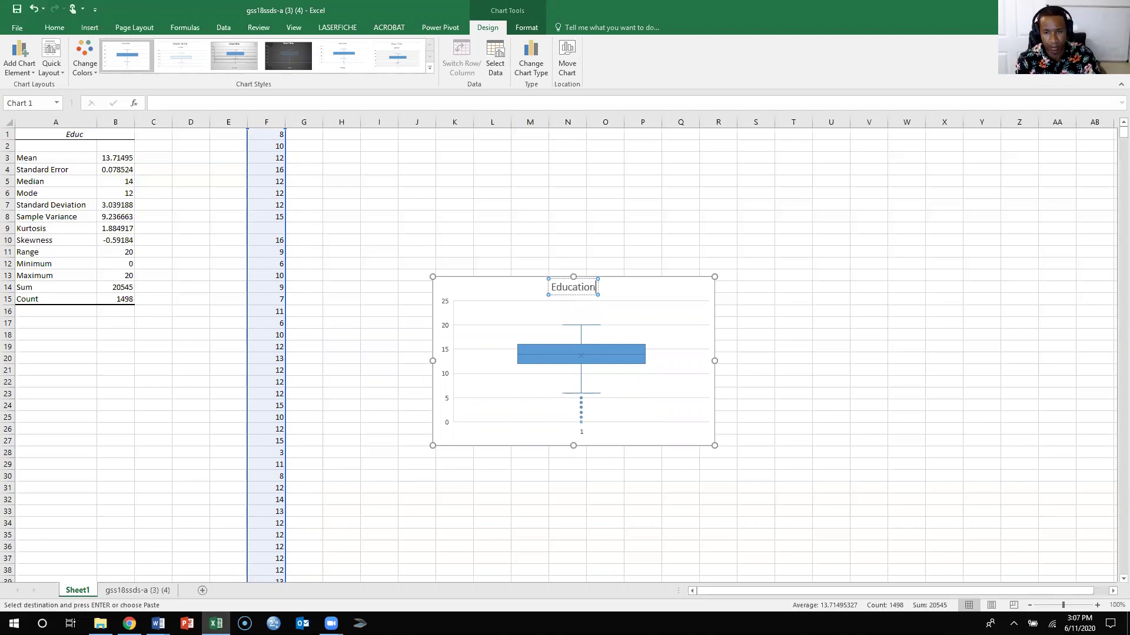
text( in Years)
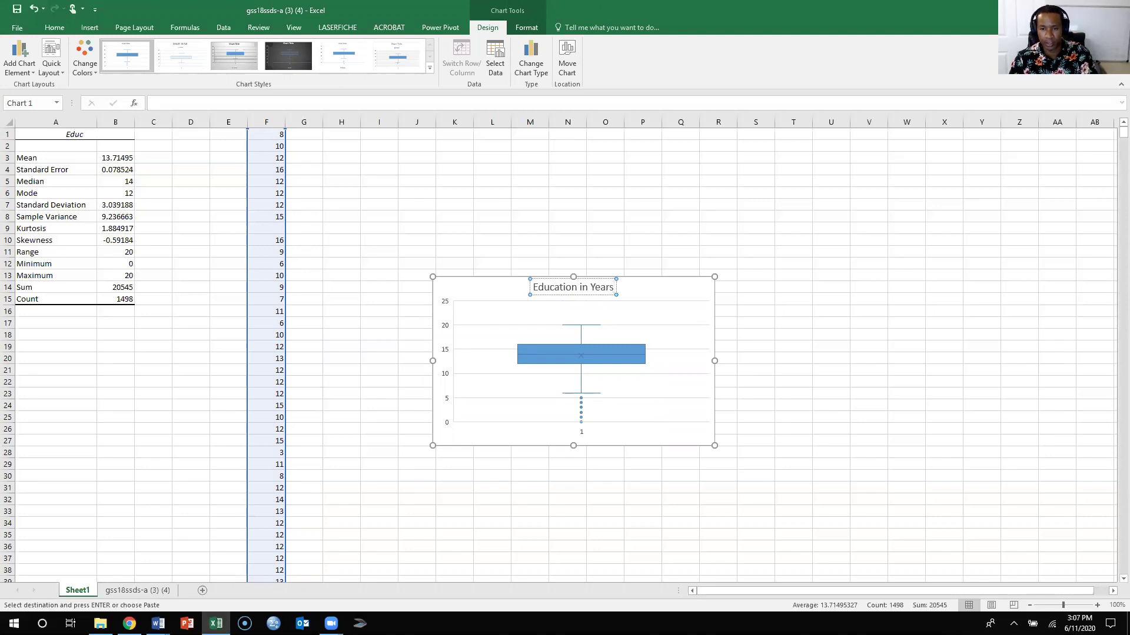
click(674, 289)
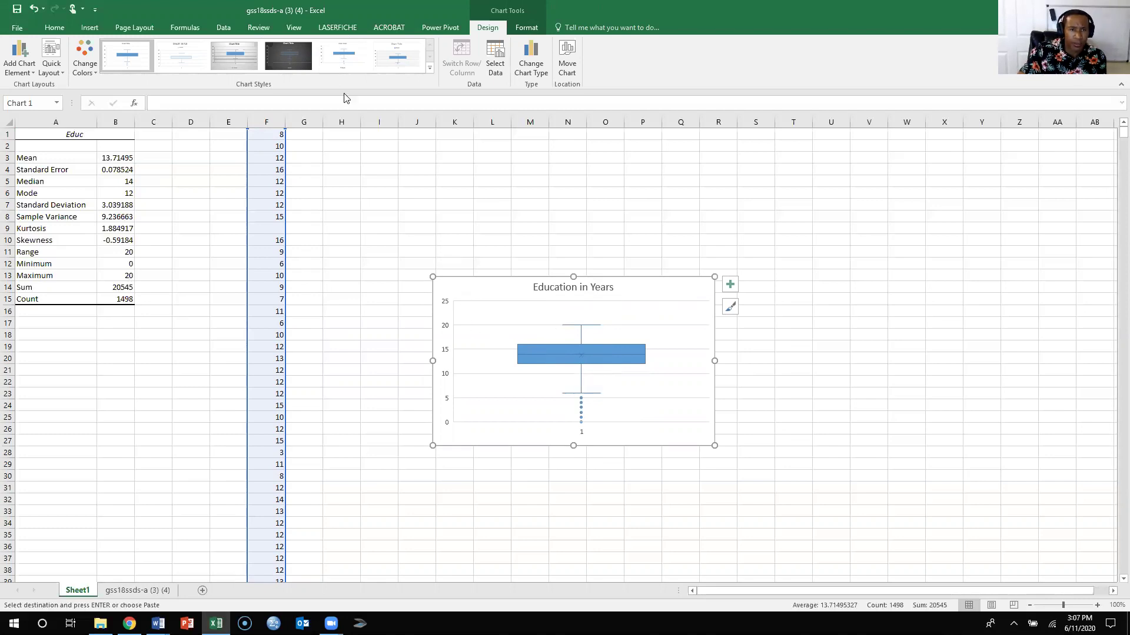
- Apply the third chart style, with the grey gradient background, to the box plot and add data labels using the Left option
click(252, 57)
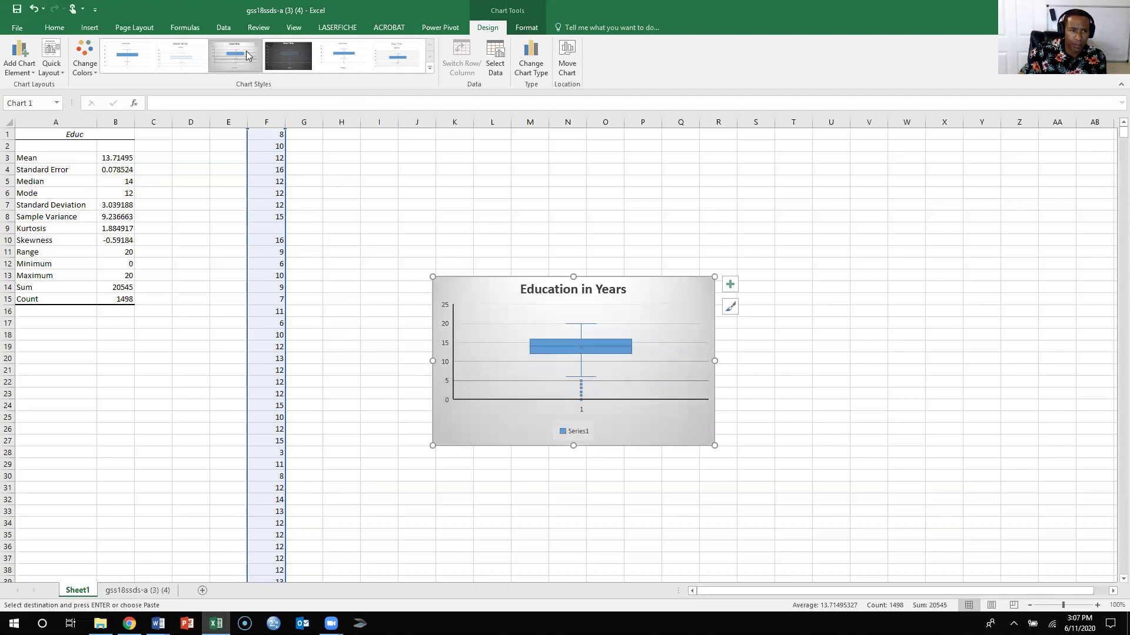
click(10, 63)
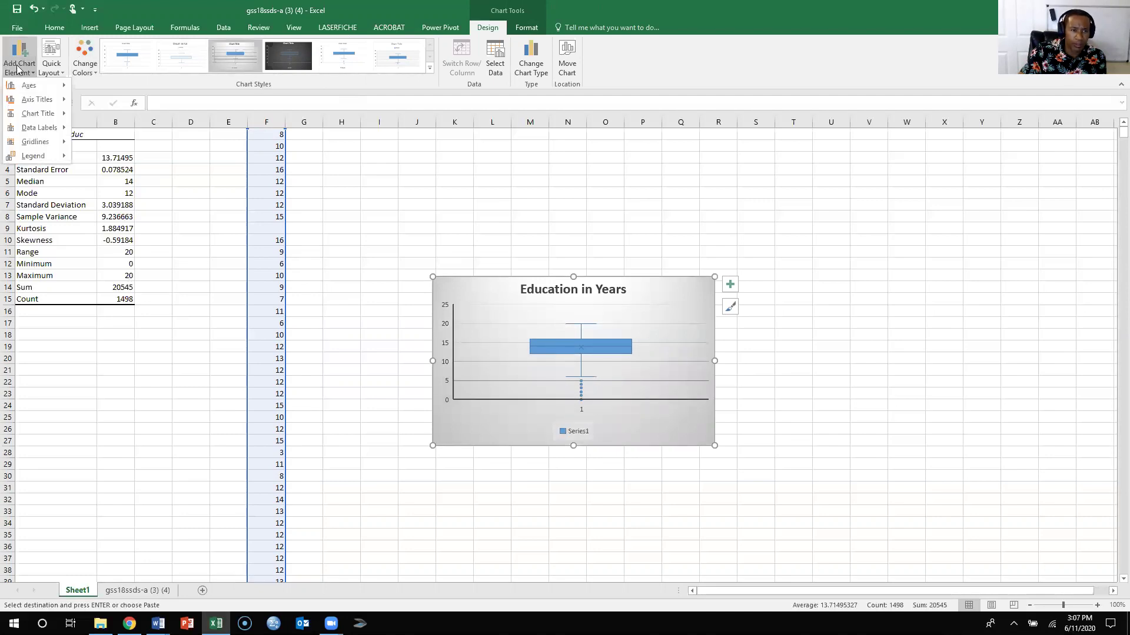
mouse_move(38, 127)
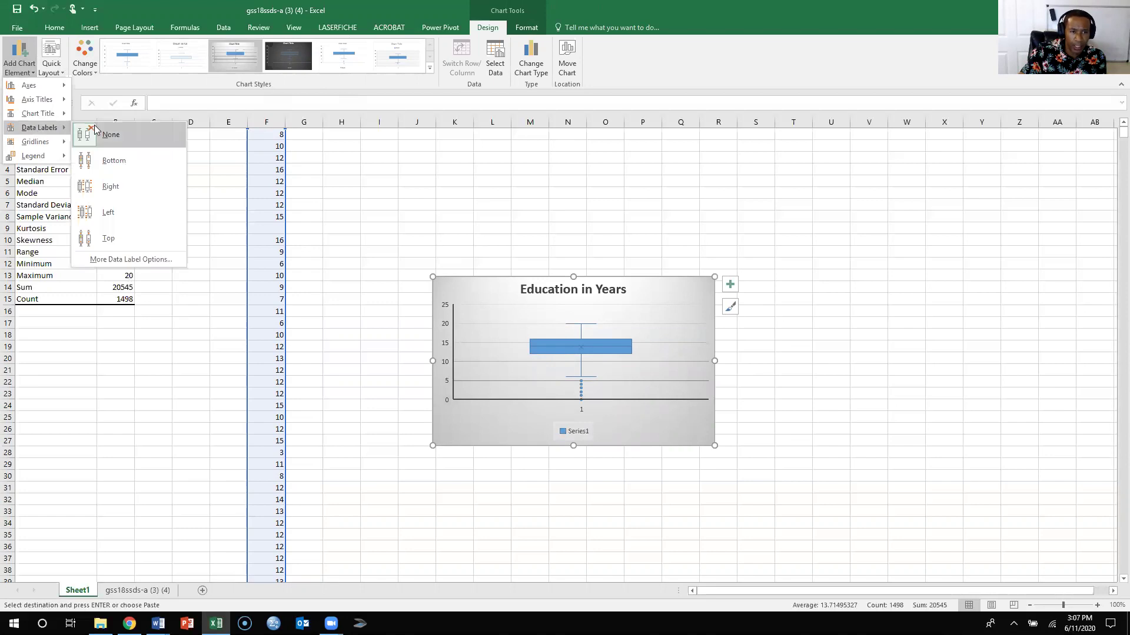
click(135, 211)
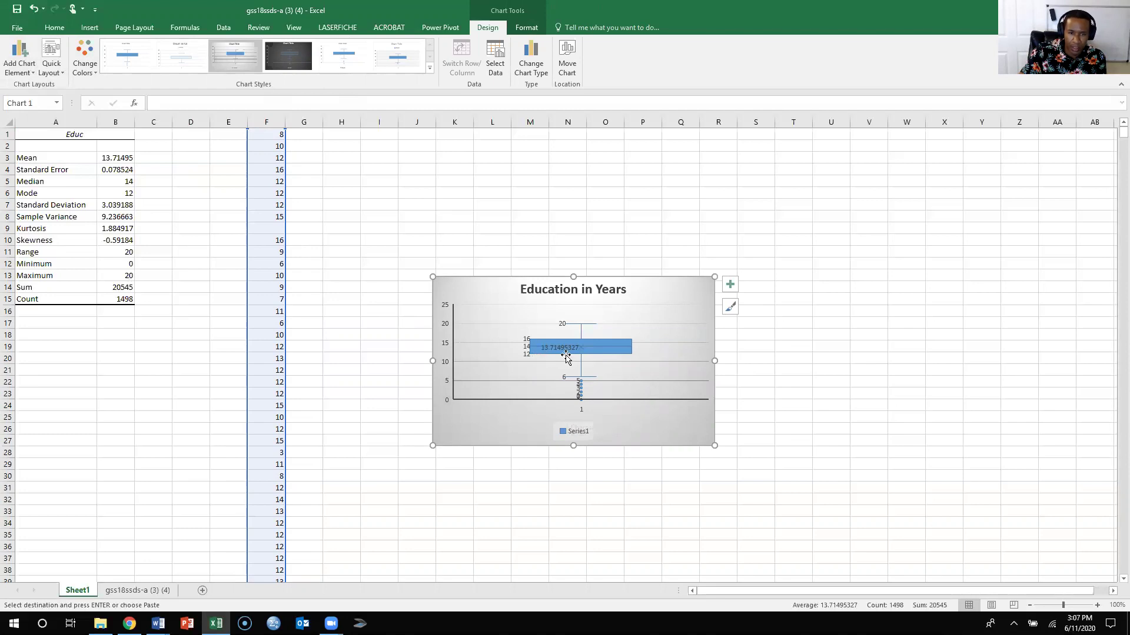
mouse_move(571, 353)
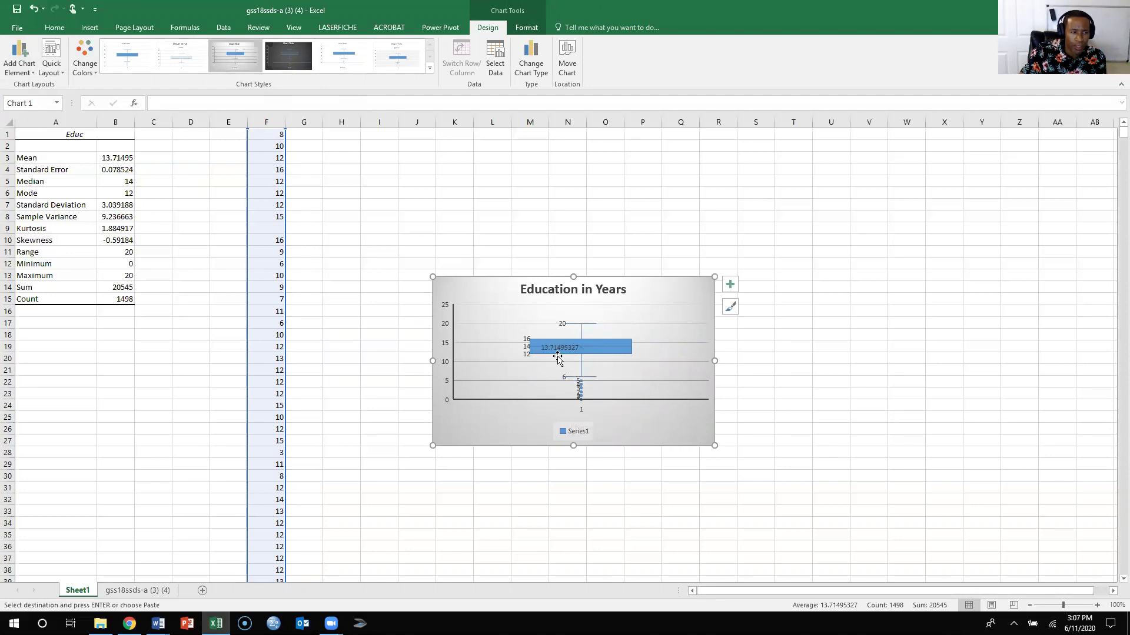